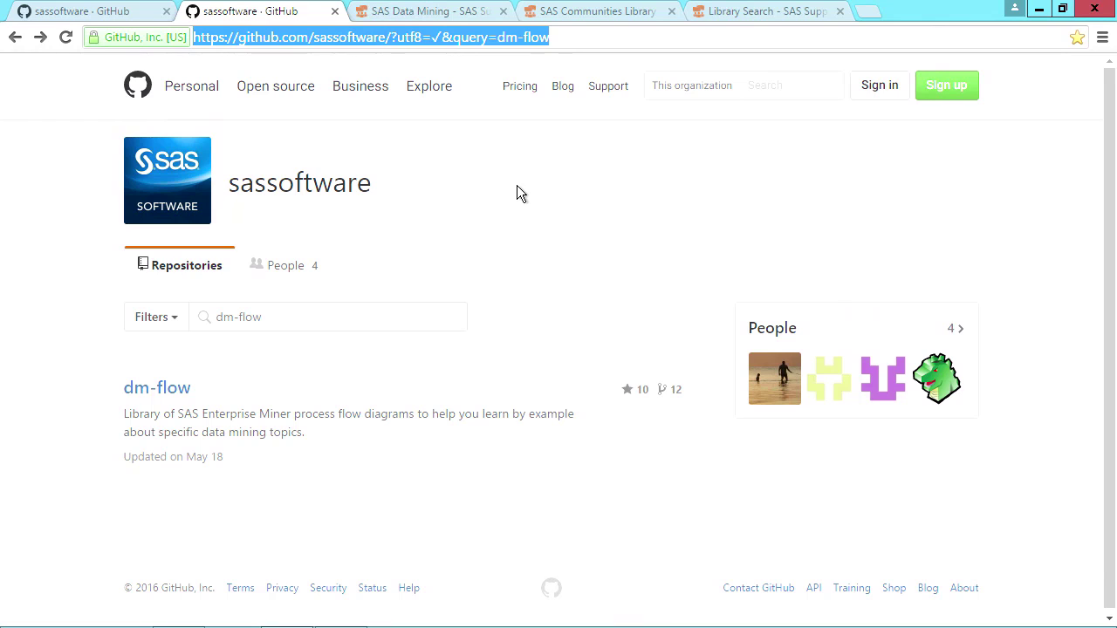
Open the dm-flow repository, scan its topic folders, and enter the Clustering folder
{"action": "left_click", "coordinate": [159, 387]}
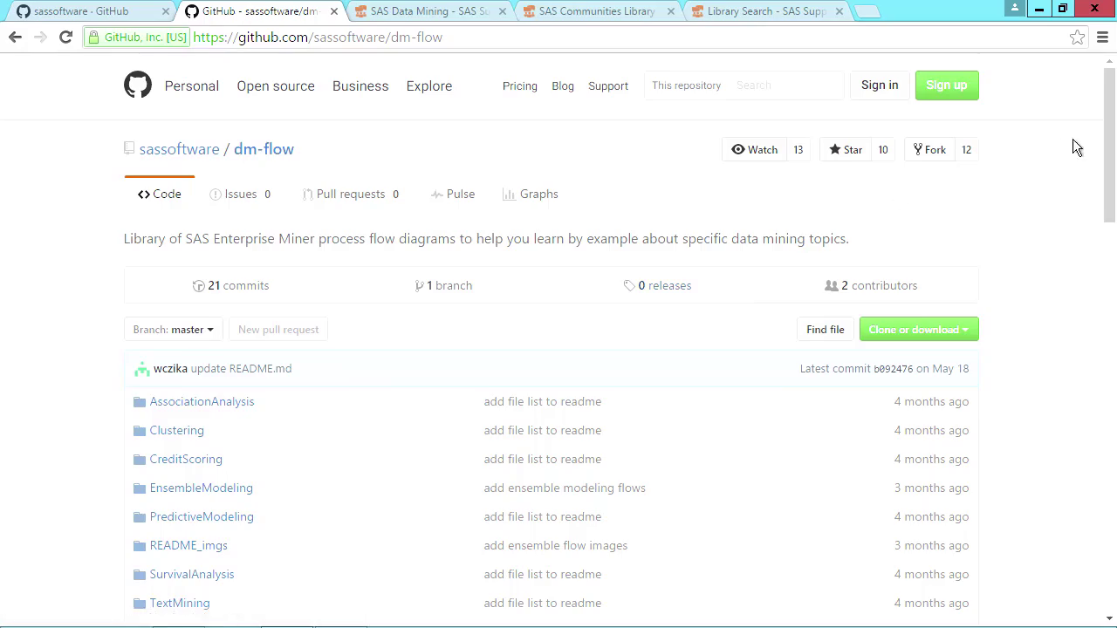
{"action": "mouse_move", "coordinate": [1108, 147]}
{"action": "left_mouse_down"}
{"action": "mouse_move", "coordinate": [1114, 455]}
{"action": "mouse_move", "coordinate": [1096, 162]}
{"action": "left_mouse_up"}
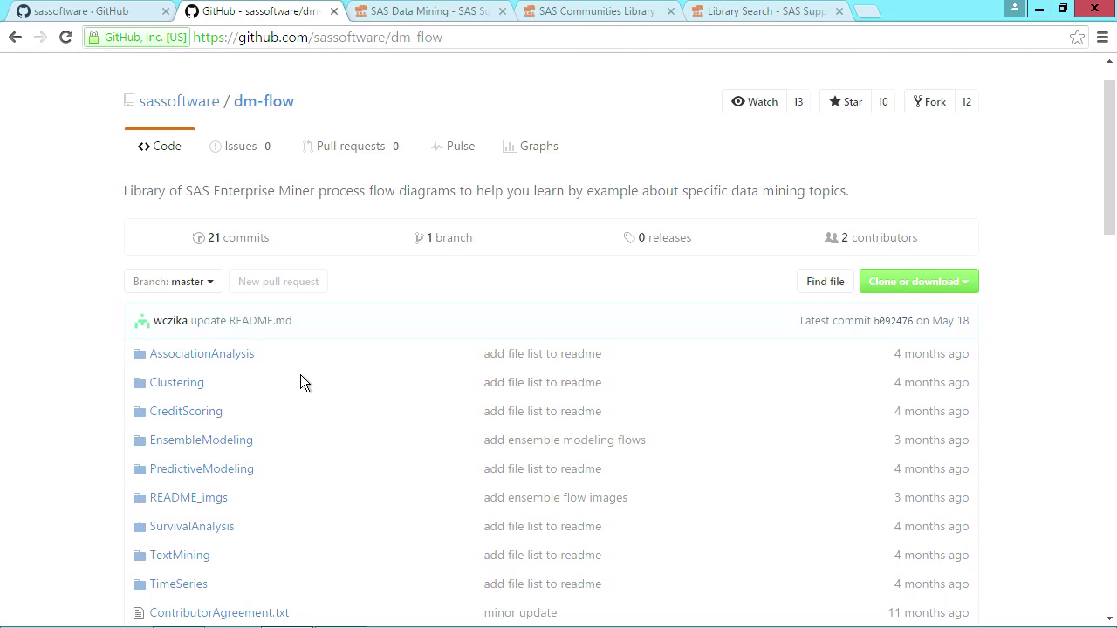
{"action": "left_click", "coordinate": [178, 384]}
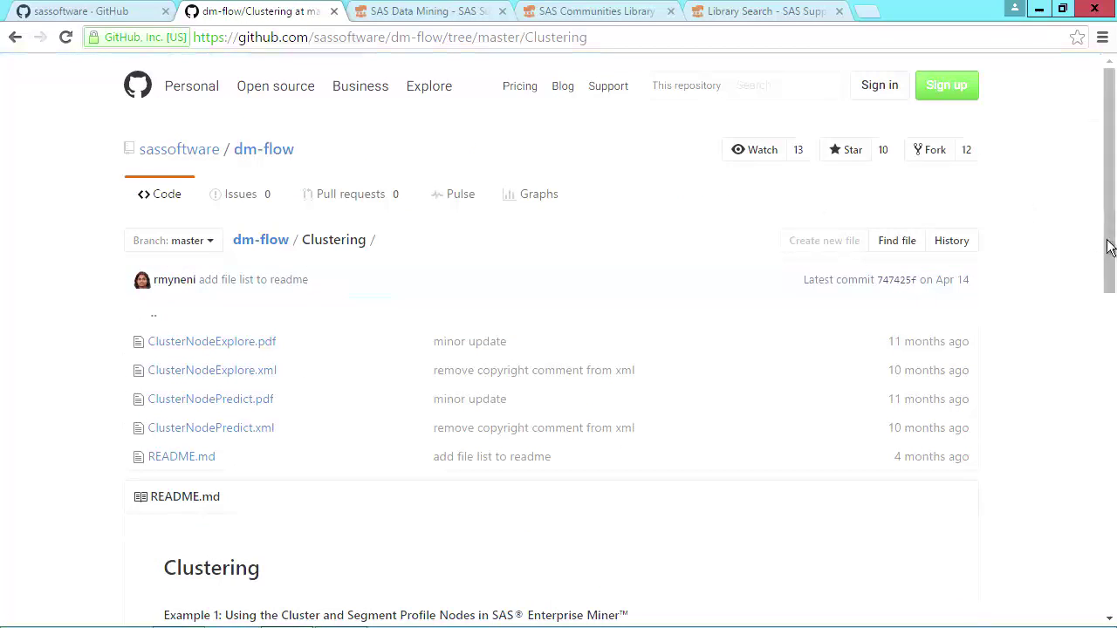
Read the Clustering README about the ClusterNodeExplore example, then return to the dm-flow root
{"action": "left_click_drag", "start_coordinate": [1109, 244], "coordinate": [1114, 400]}
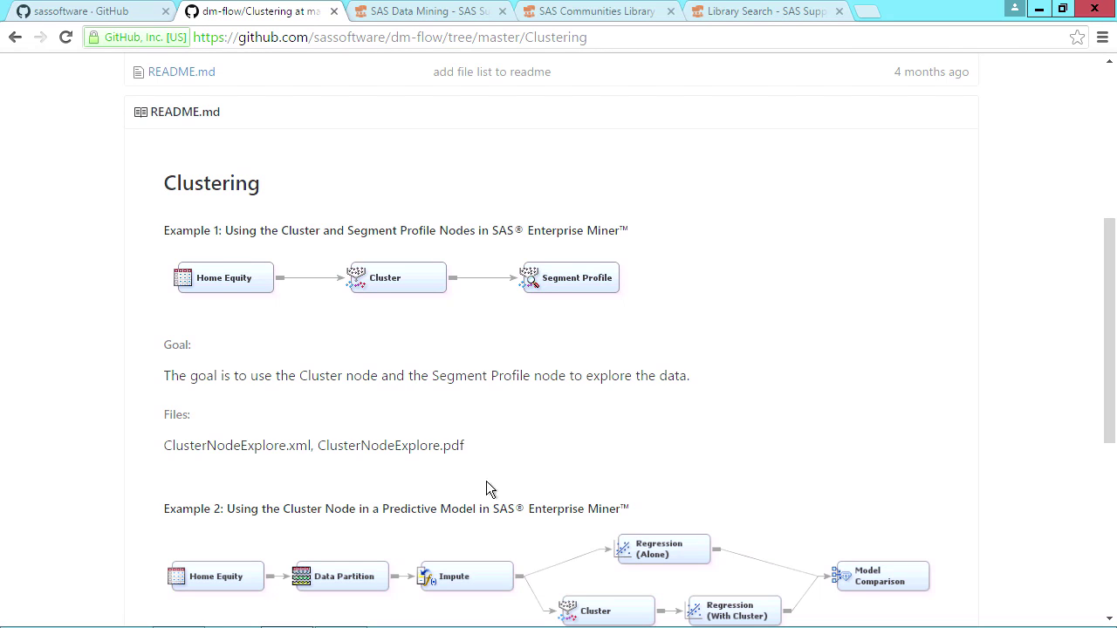
{"action": "scroll", "coordinate": [631, 550], "scroll_direction": "down", "scroll_amount": 1}
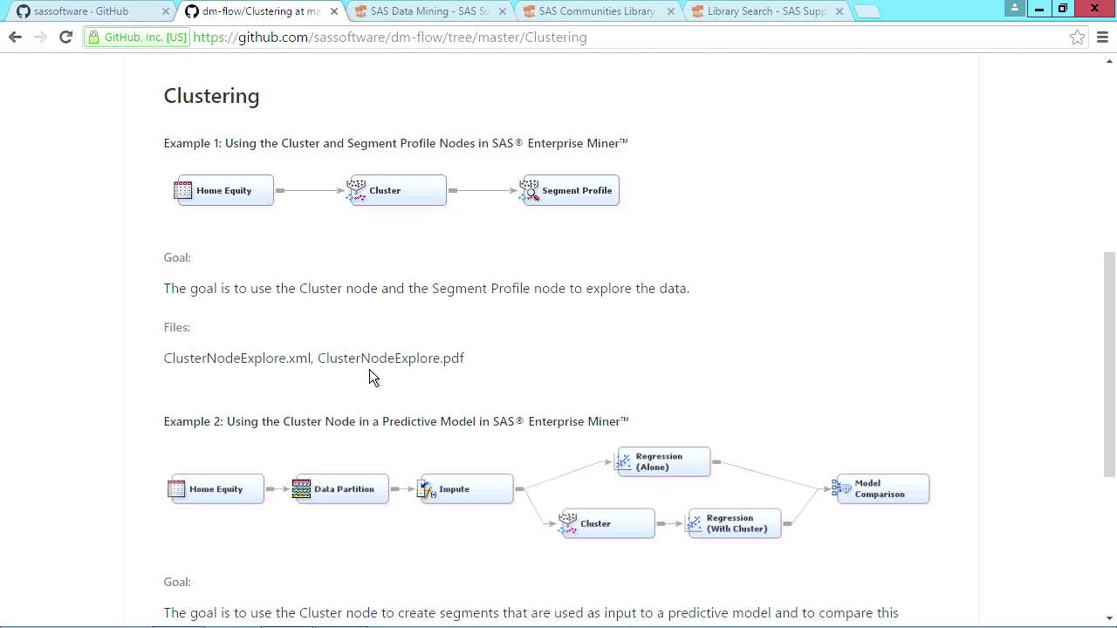
{"action": "scroll", "coordinate": [576, 344], "scroll_direction": "up", "scroll_amount": 5}
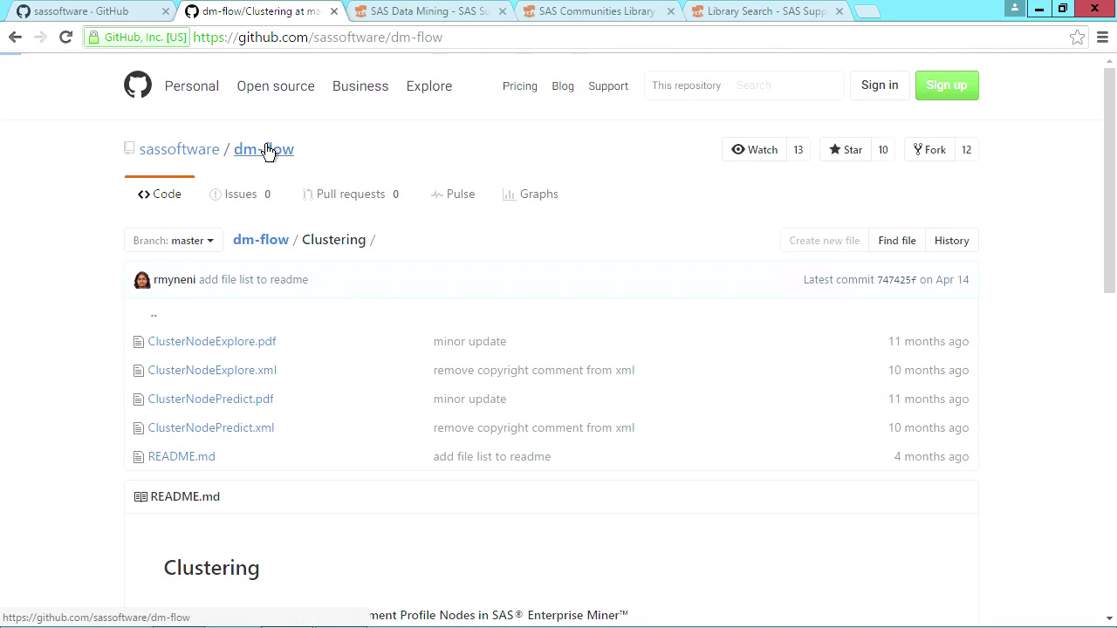
{"action": "left_click", "coordinate": [270, 149]}
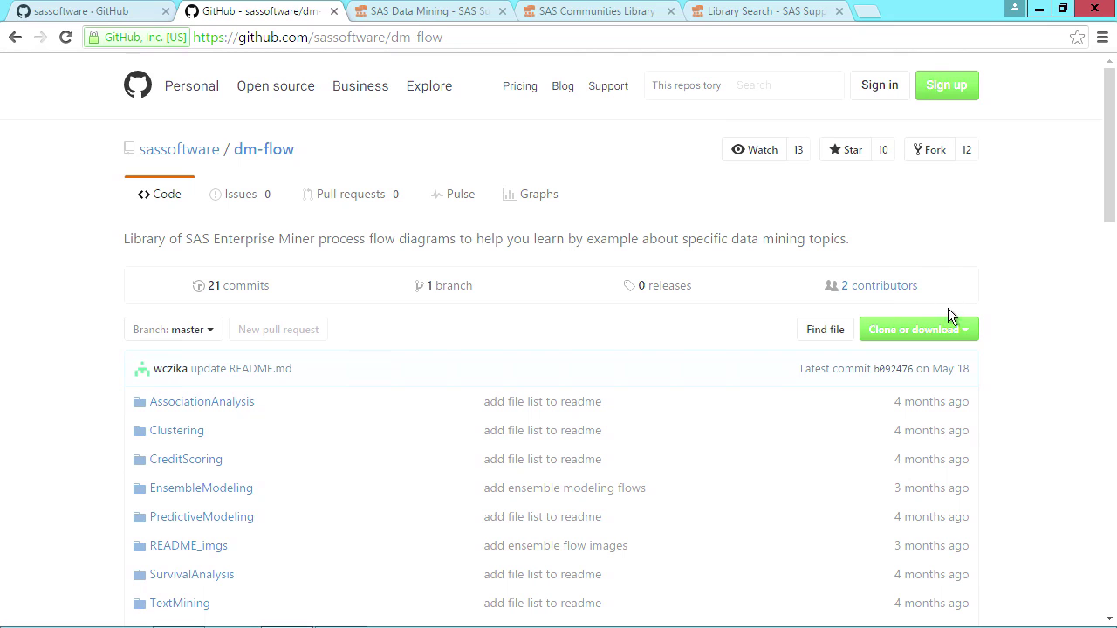
Show the dm-flow repository's Clone or download options
{"action": "left_click", "coordinate": [951, 330]}
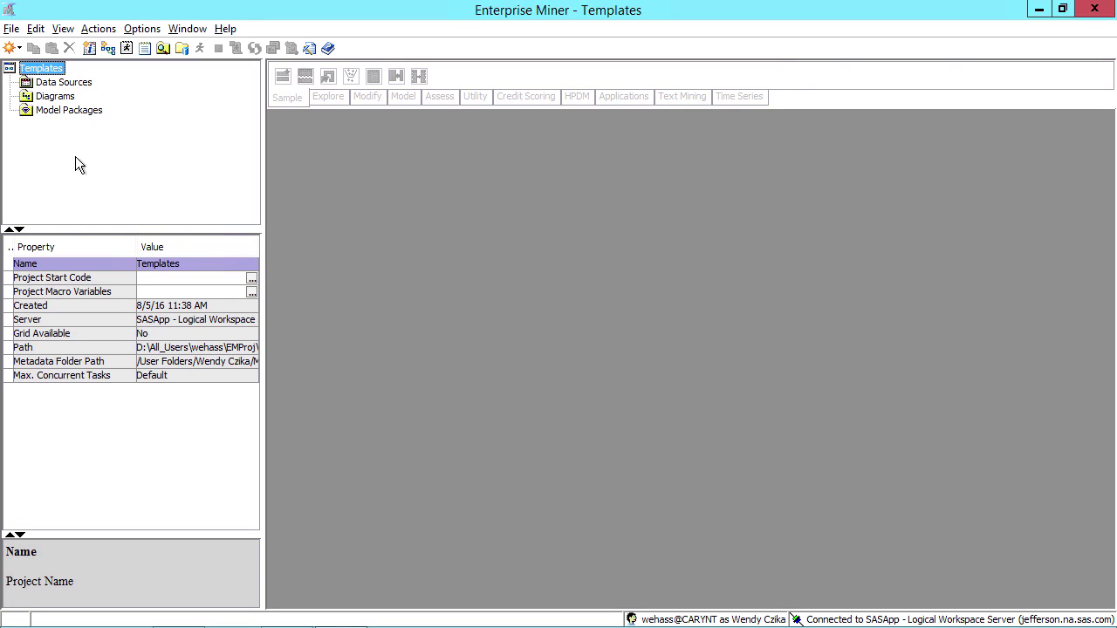
Import ClusterNodeExplore.xml from dm-flow-master\Clustering as a diagram via File > Import Diagram from XML
{"action": "left_click", "coordinate": [11, 28]}
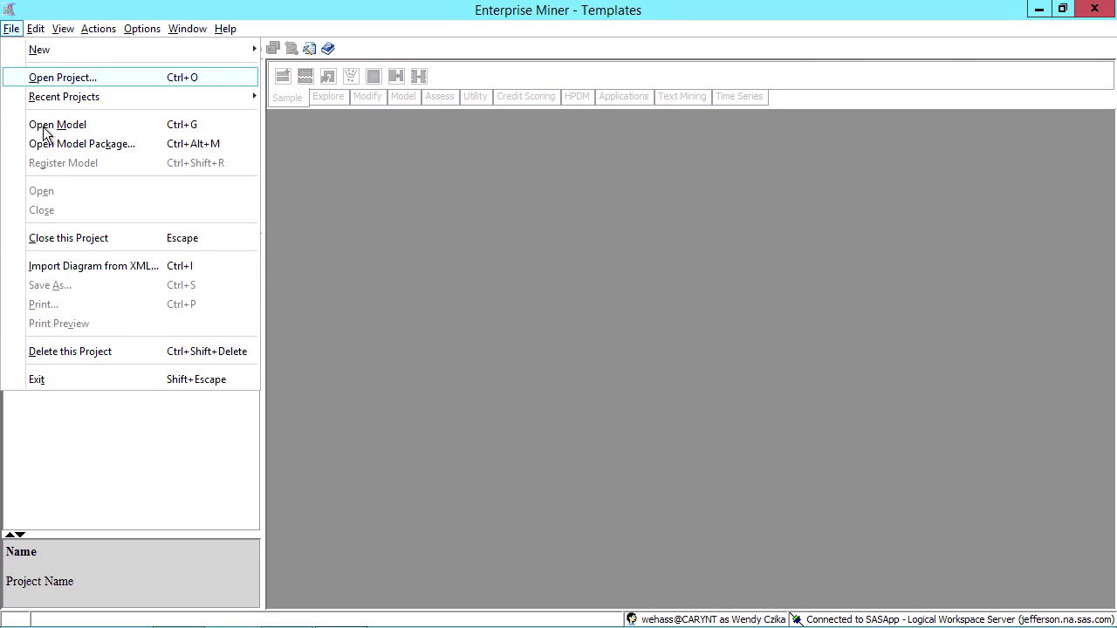
{"action": "left_click", "coordinate": [68, 266]}
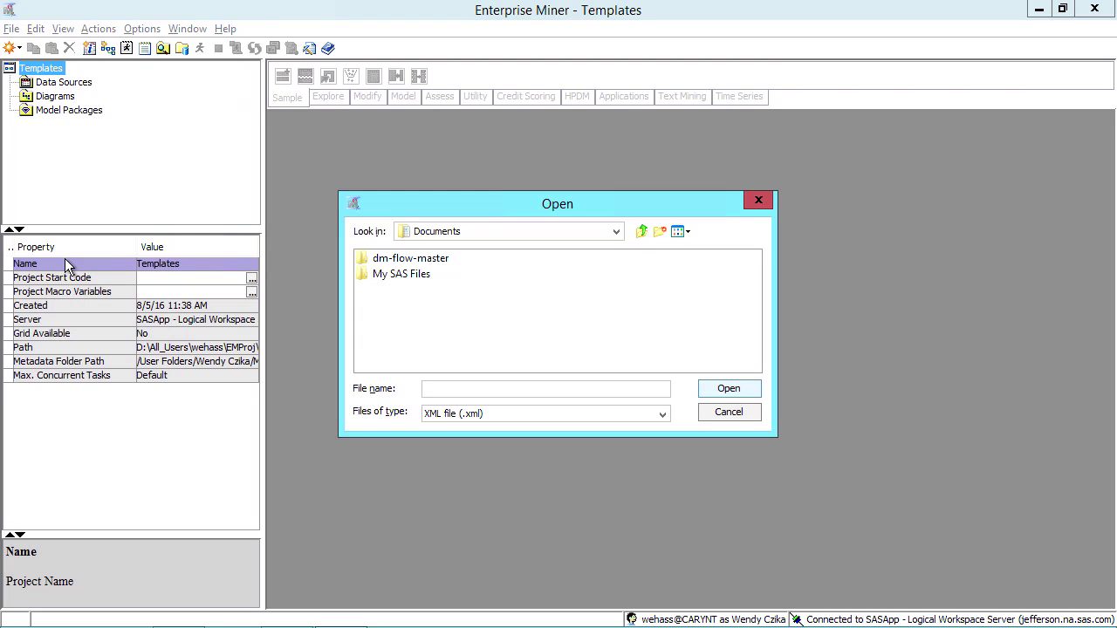
{"action": "double_click", "coordinate": [410, 259]}
{"action": "left_click", "coordinate": [417, 267]}
{"action": "double_click", "coordinate": [417, 261]}
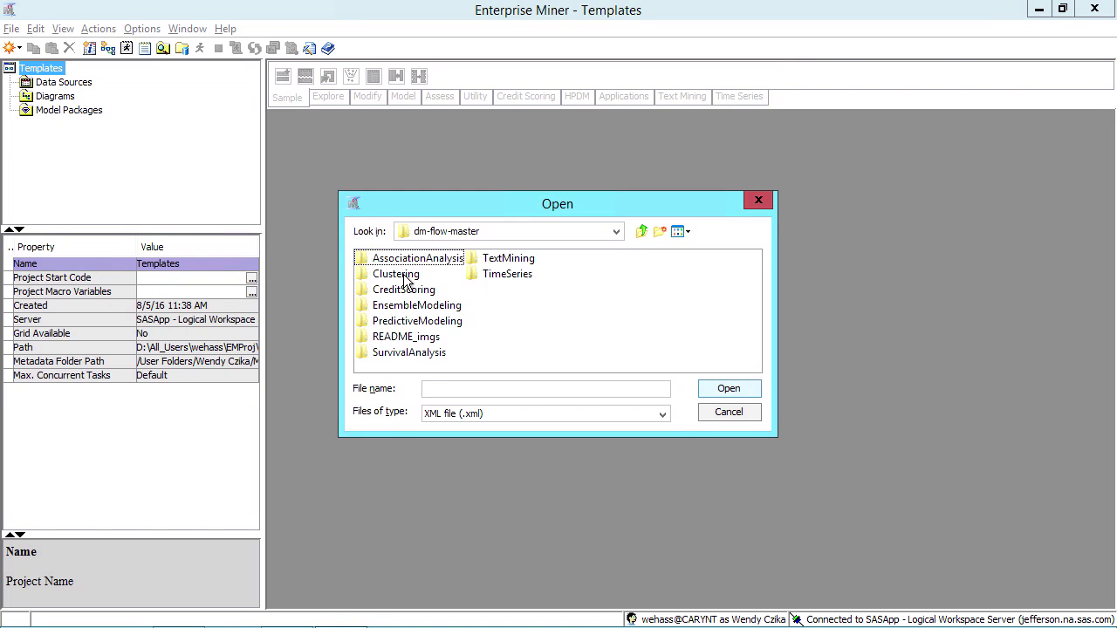
{"action": "double_click", "coordinate": [398, 275]}
{"action": "left_click", "coordinate": [395, 259]}
{"action": "double_click", "coordinate": [394, 260]}
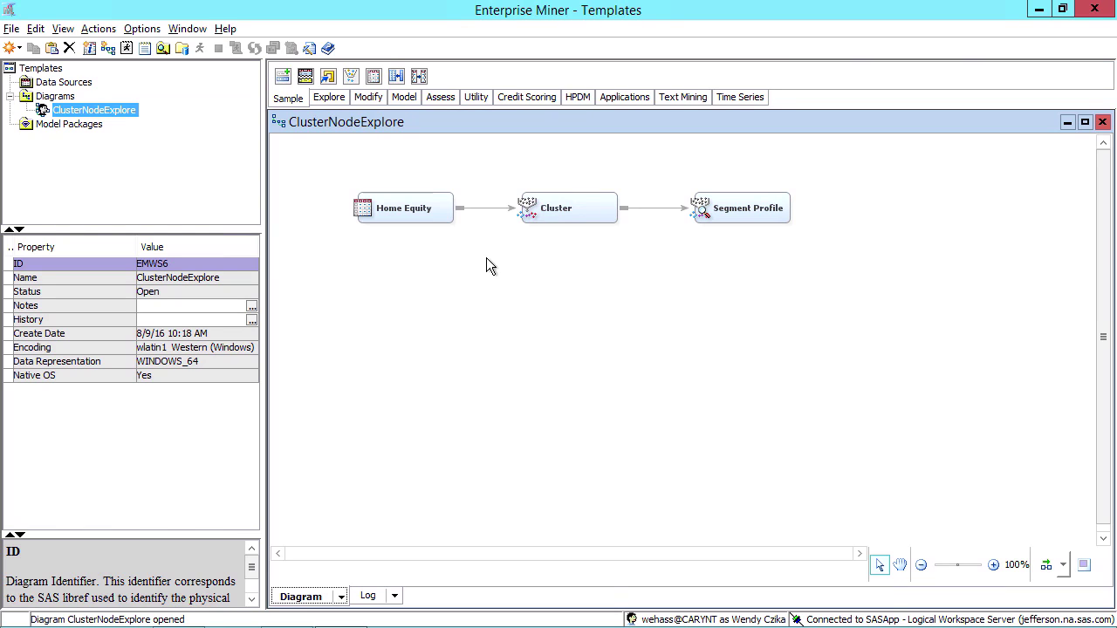
{"action": "left_click", "coordinate": [225, 28]}
{"action": "left_click", "coordinate": [259, 91]}
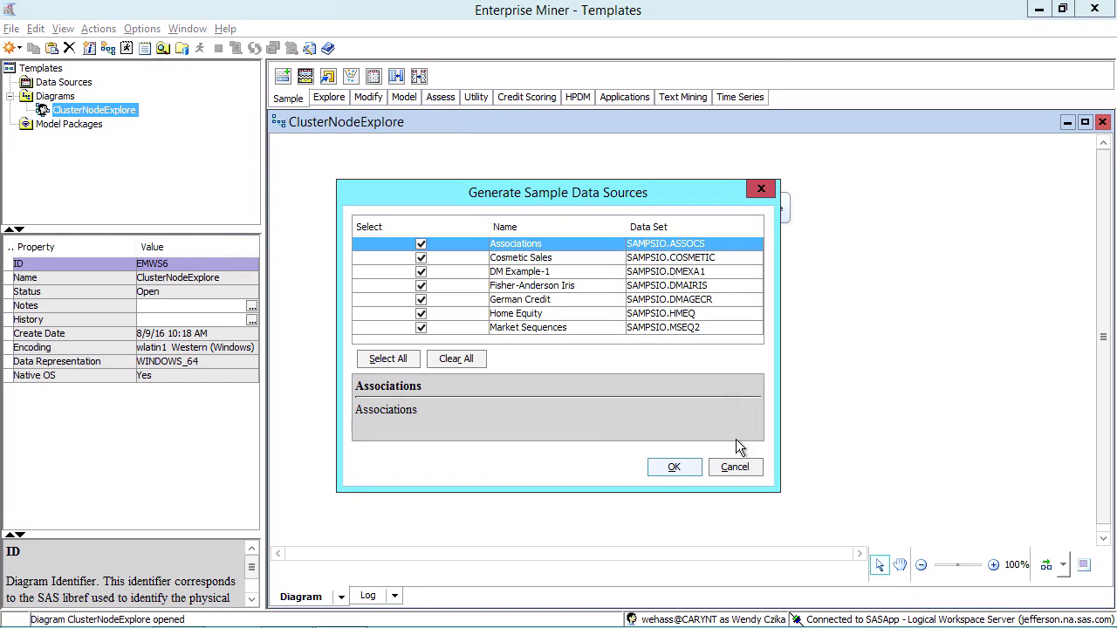
{"action": "left_click", "coordinate": [738, 467]}
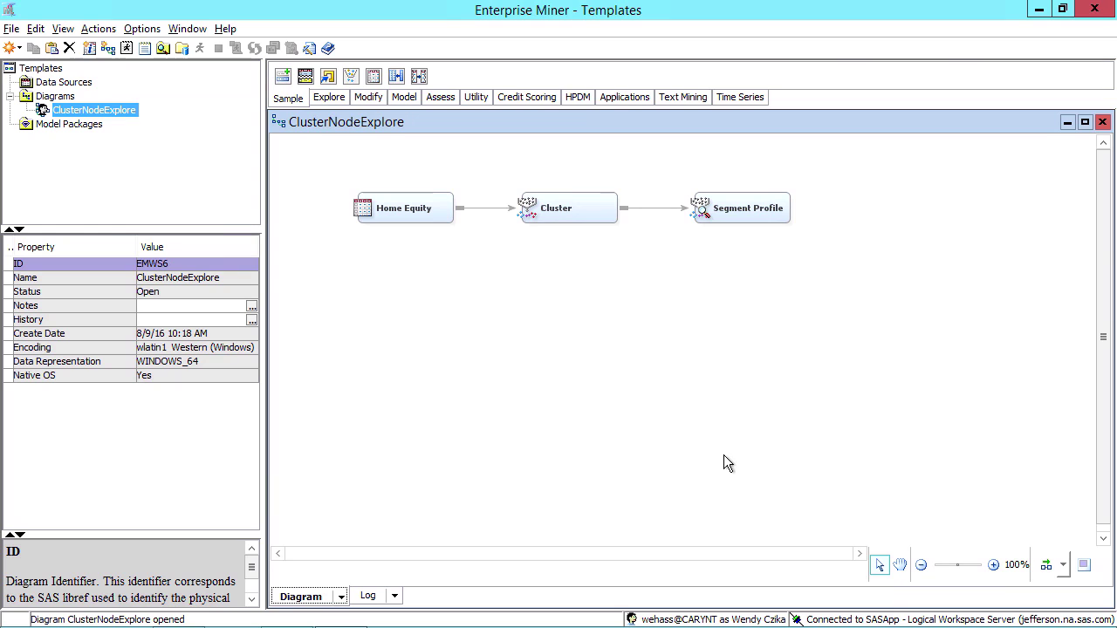
{"action": "right_click", "coordinate": [736, 217]}
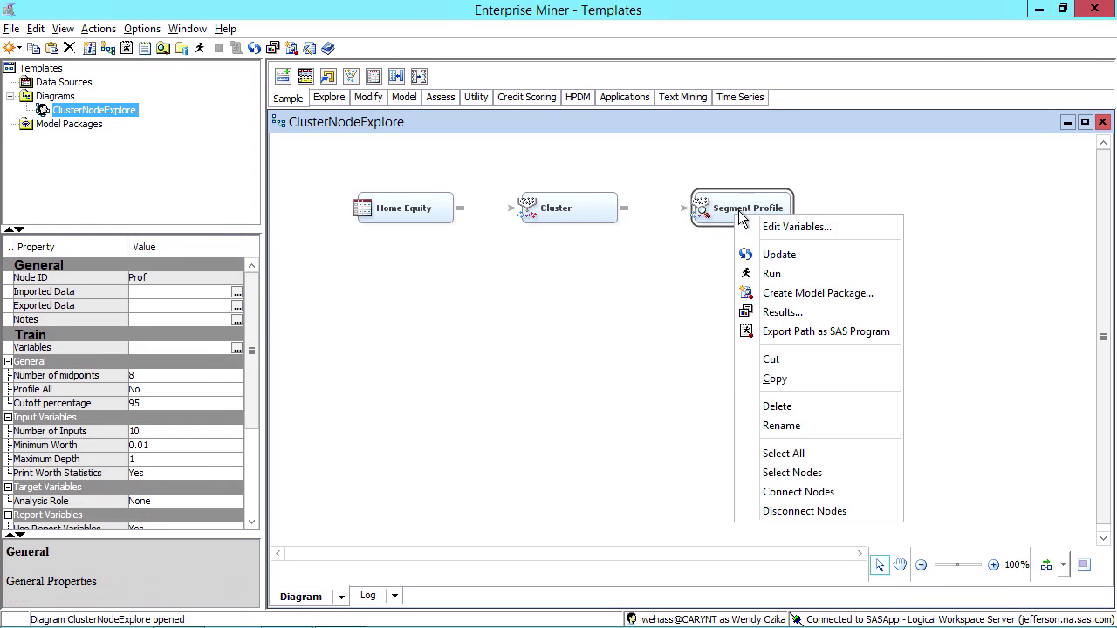
{"action": "left_click", "coordinate": [761, 272]}
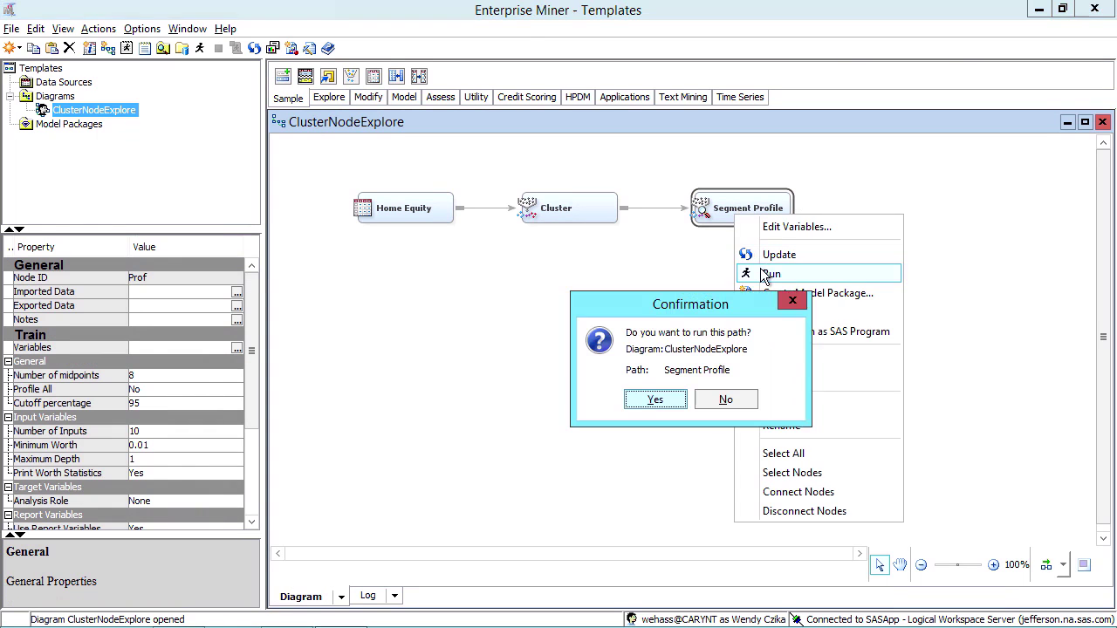
{"action": "left_click", "coordinate": [748, 401]}
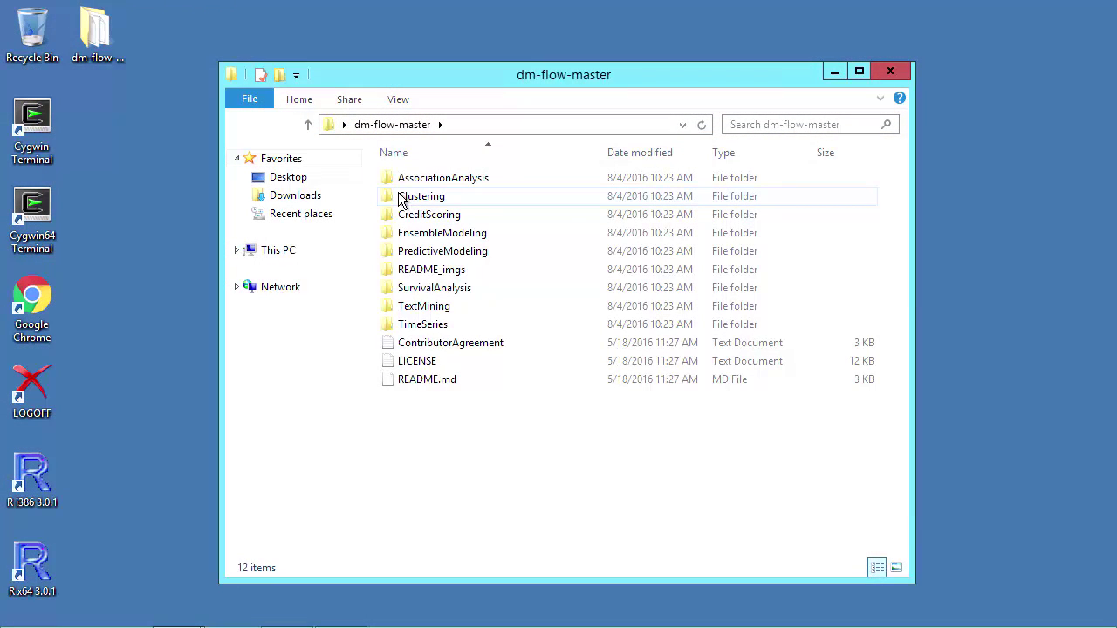
Open ClusterNodeExplore.pdf from the Clustering folder in Acrobat Reader and scroll through its Data, Goal and Flow notes
{"action": "double_click", "coordinate": [401, 196]}
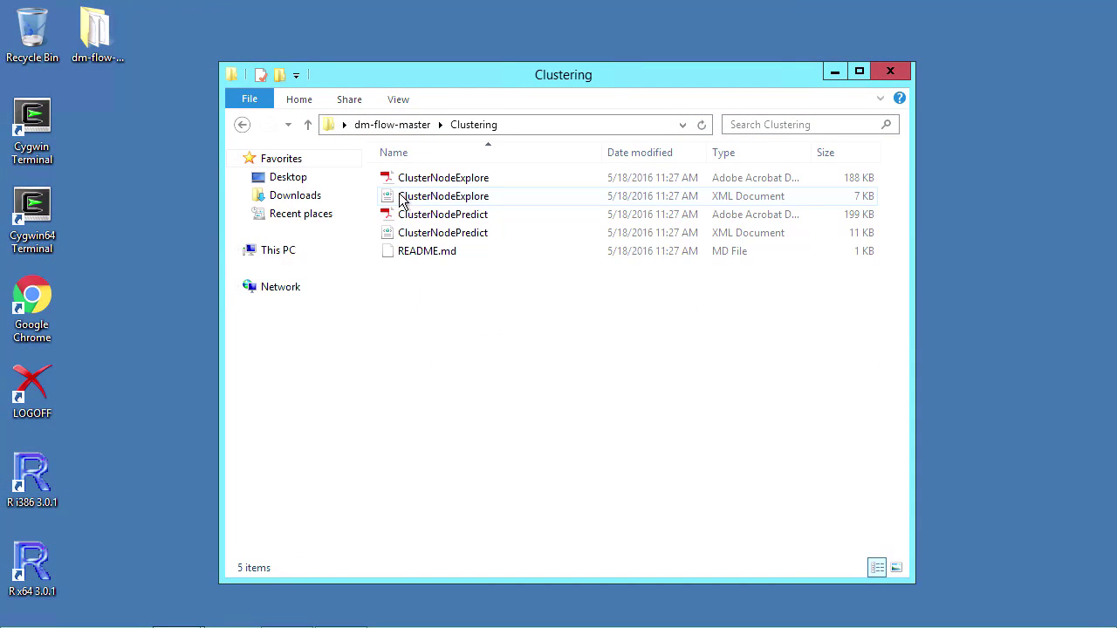
{"action": "double_click", "coordinate": [402, 179]}
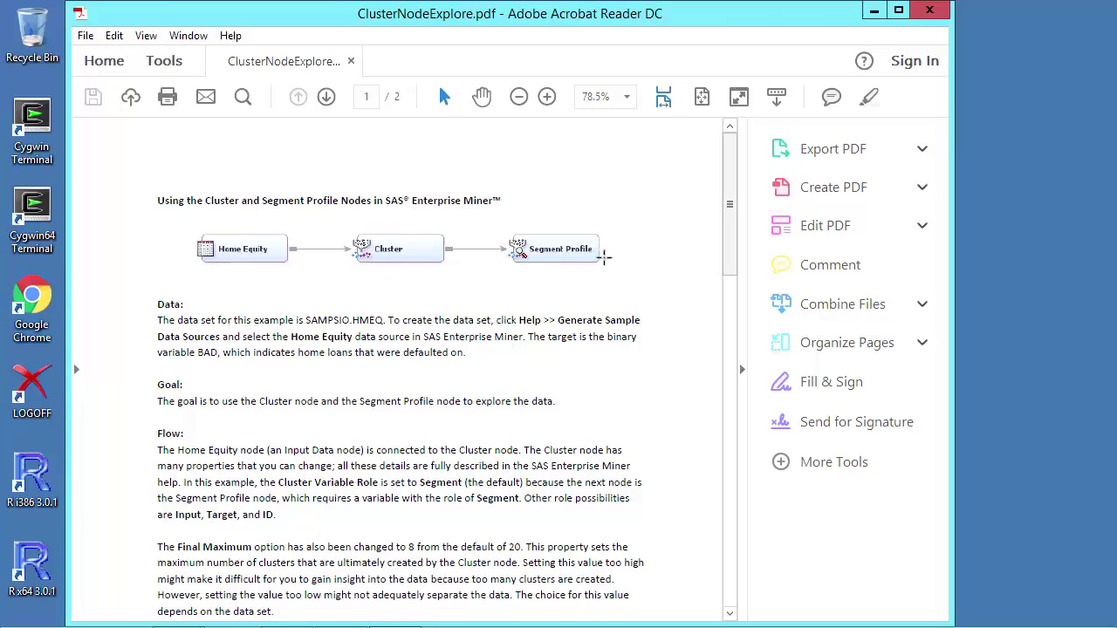
{"action": "left_click_drag", "start_coordinate": [729, 217], "coordinate": [738, 272]}
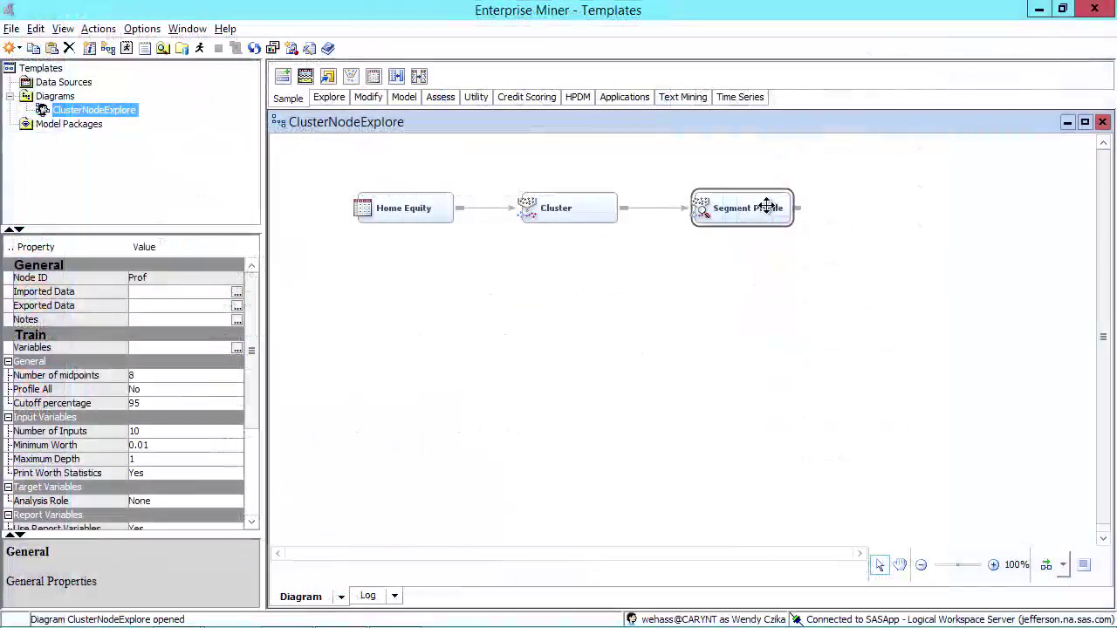
{"action": "right_click", "coordinate": [767, 206]}
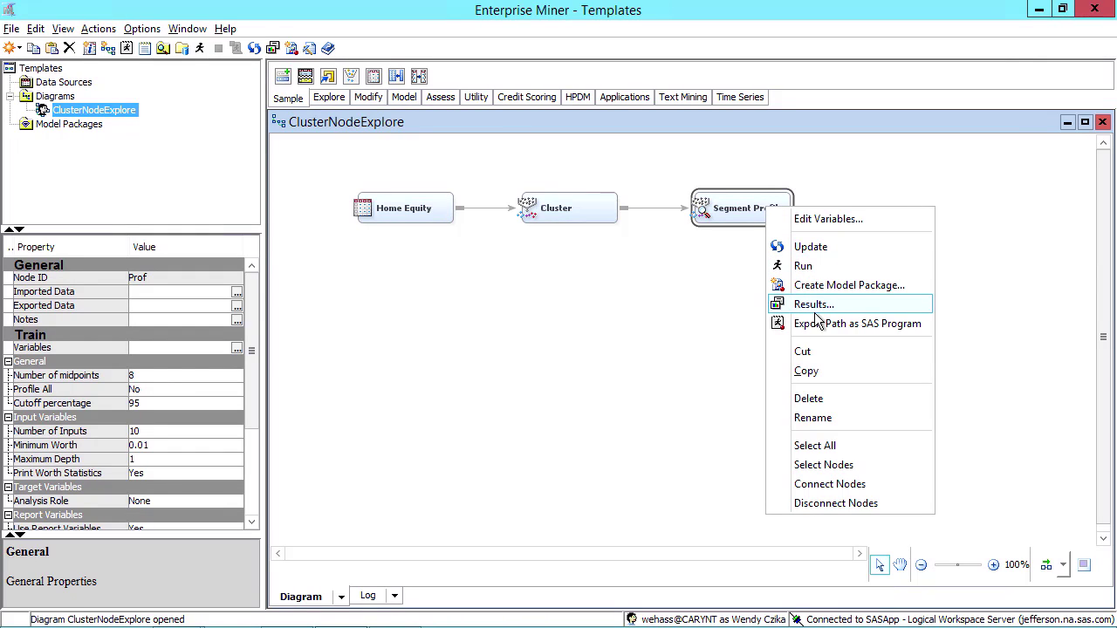
{"action": "left_click", "coordinate": [594, 374]}
{"action": "left_click", "coordinate": [541, 222]}
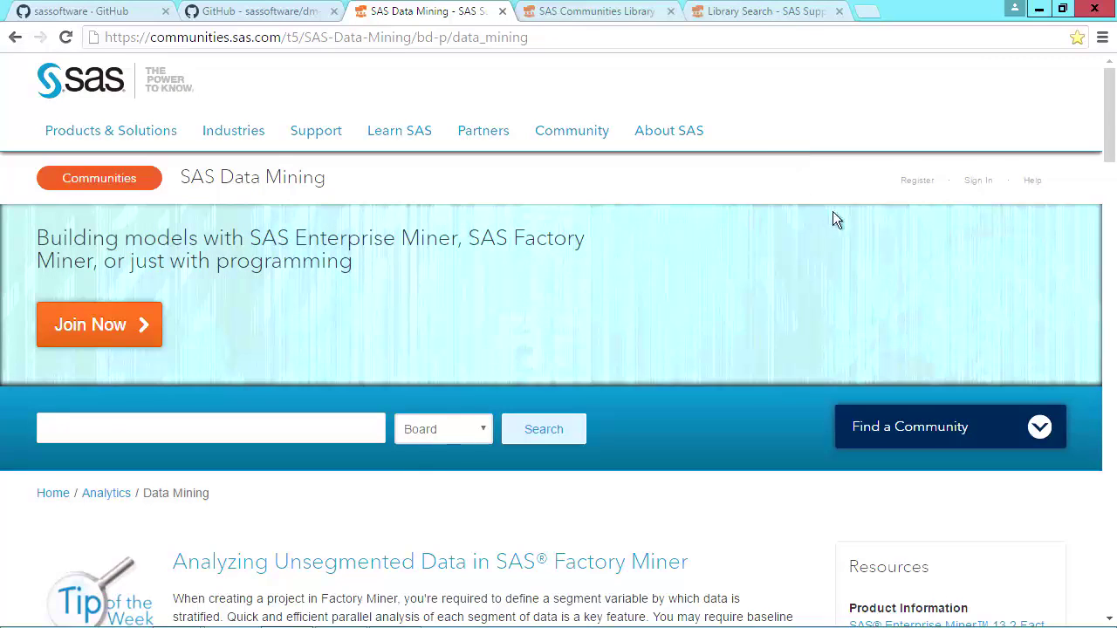
Scroll down through the SAS Data Mining community discussions
{"action": "scroll", "coordinate": [833, 220], "scroll_direction": "down", "scroll_amount": 5}
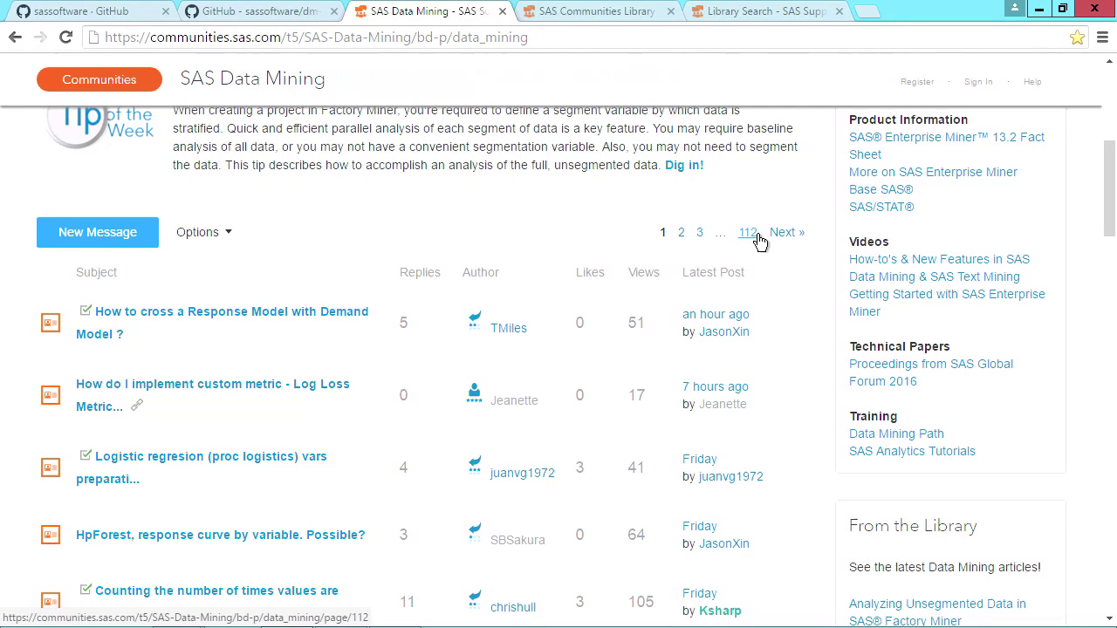
{"action": "scroll", "coordinate": [1004, 437], "scroll_direction": "down", "scroll_amount": 4}
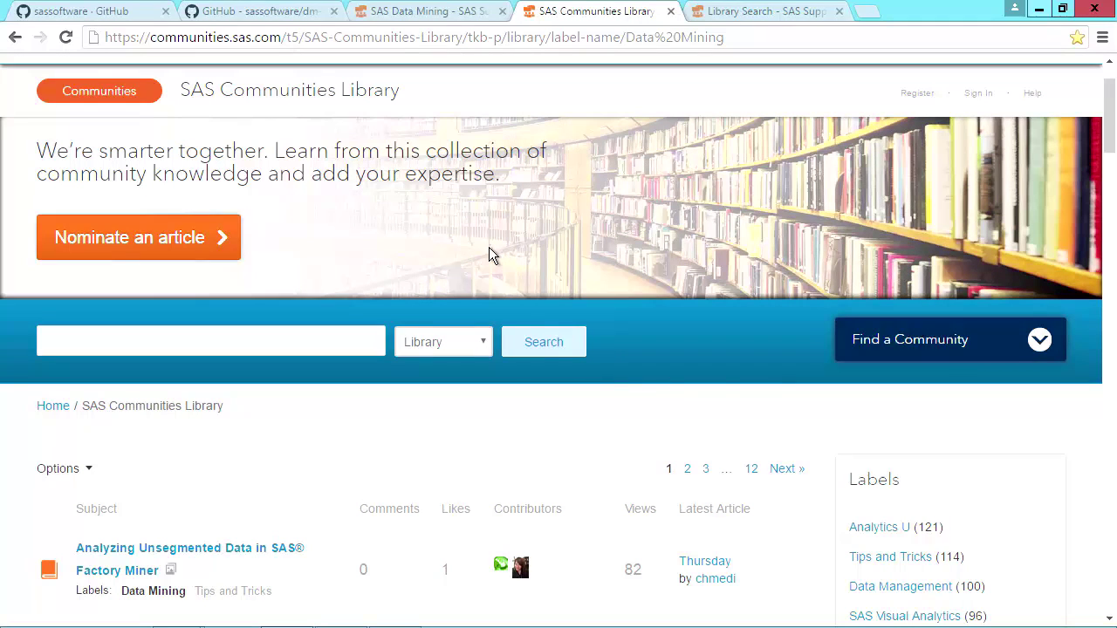
Scroll the Data Mining library articles, then switch to the learn-by-example Library Search results
{"action": "scroll", "coordinate": [524, 315], "scroll_direction": "down", "scroll_amount": 3}
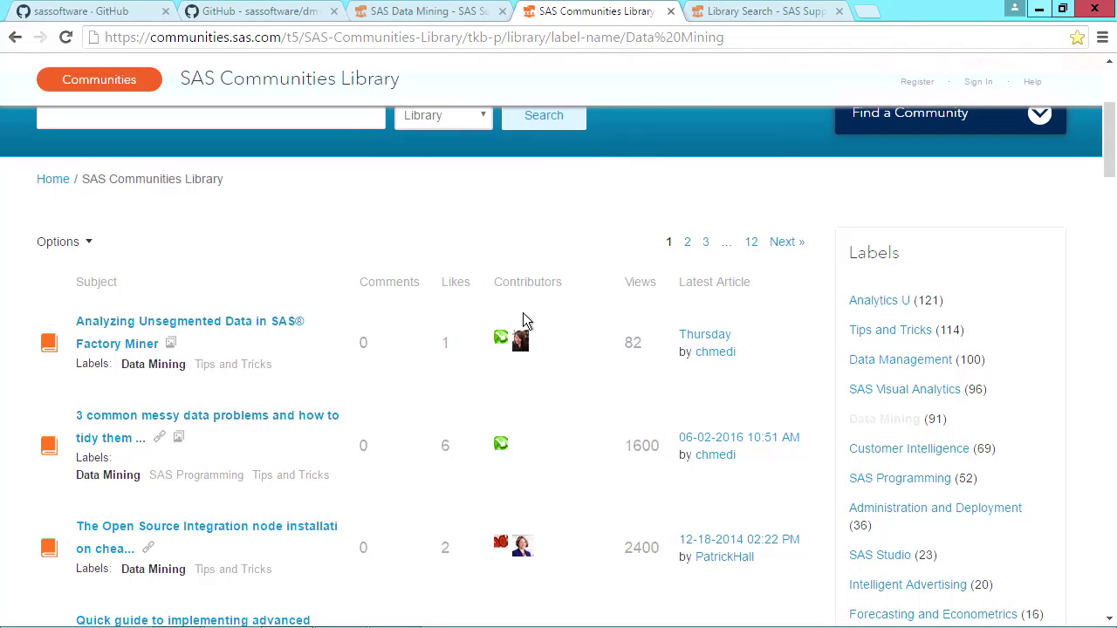
{"action": "left_click", "coordinate": [704, 12]}
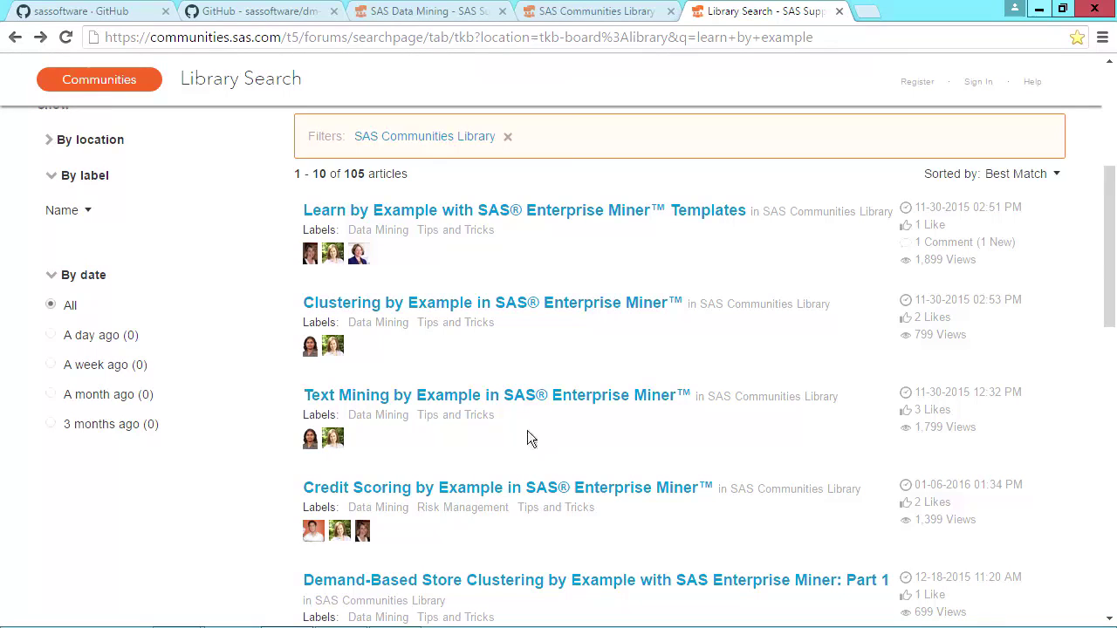
Open 'Clustering by Example in SAS Enterprise Miner' and scroll to its ClusterNodeExplore and ClusterNodePredict flows
{"action": "left_click", "coordinate": [481, 302]}
{"action": "scroll", "coordinate": [528, 273], "scroll_direction": "down", "scroll_amount": 4}
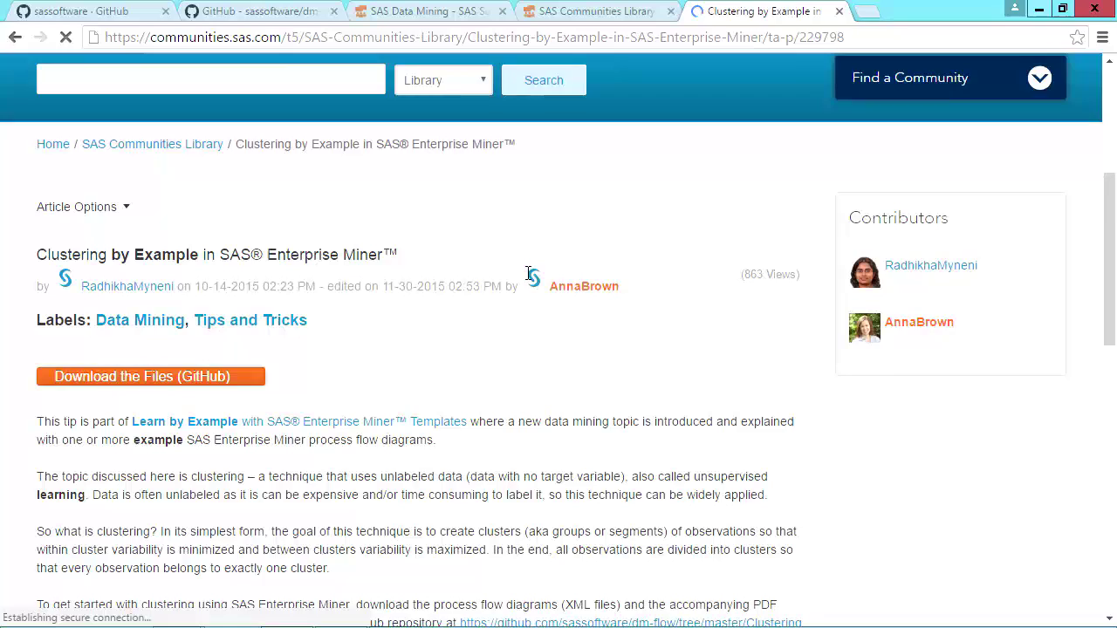
{"action": "scroll", "coordinate": [528, 273], "scroll_direction": "down", "scroll_amount": 2}
{"action": "scroll", "coordinate": [526, 319], "scroll_direction": "down", "scroll_amount": 1}
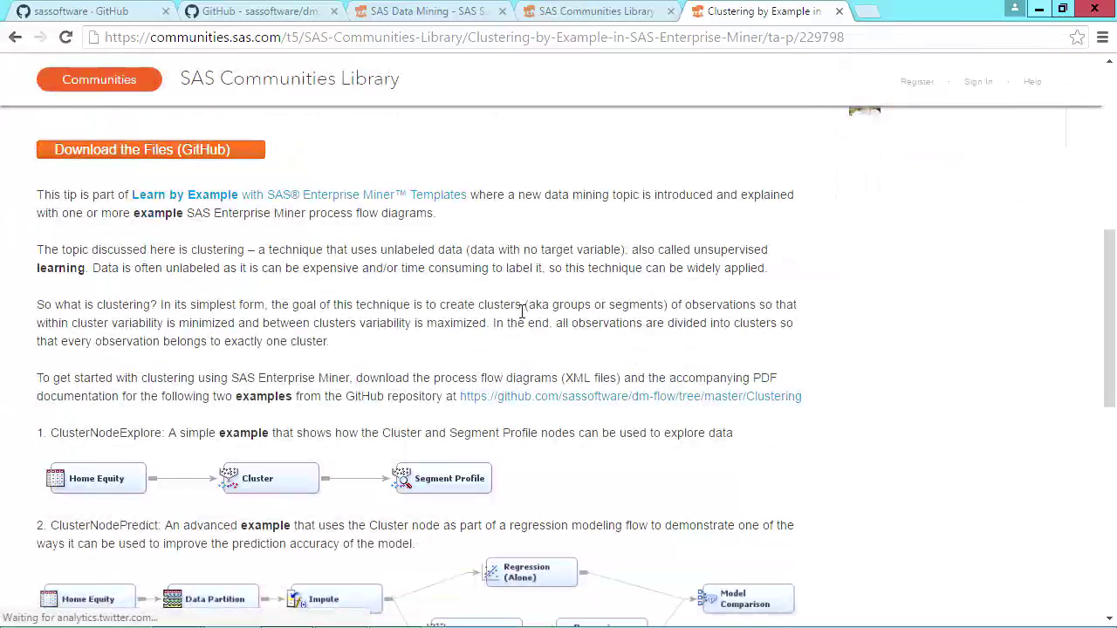